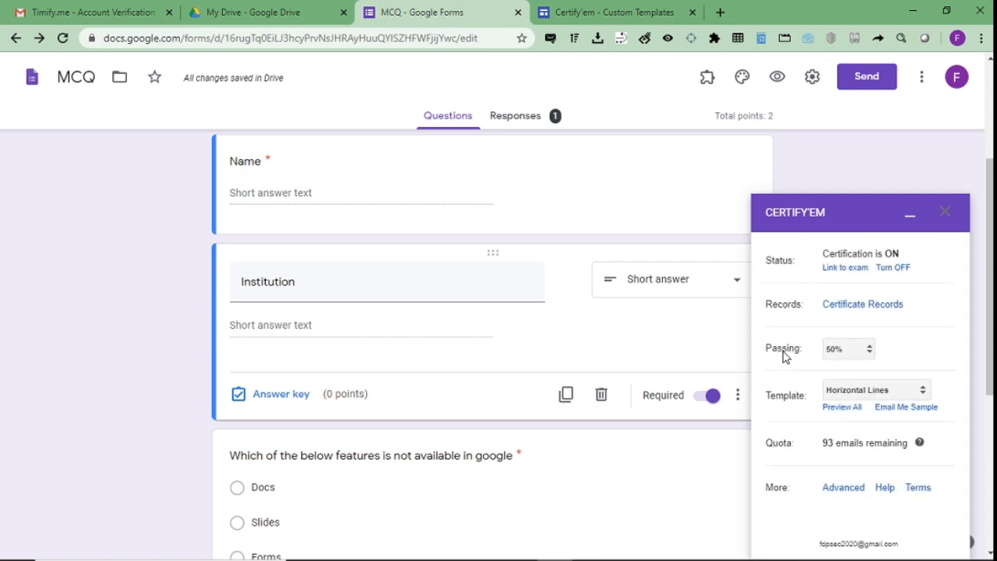
- Replace the Horizontal Lines certificate with the custom CERTIFICATE FINAL TEMPLATE presentation and save the change
{"action": "left_click", "coordinate": [885, 391]}
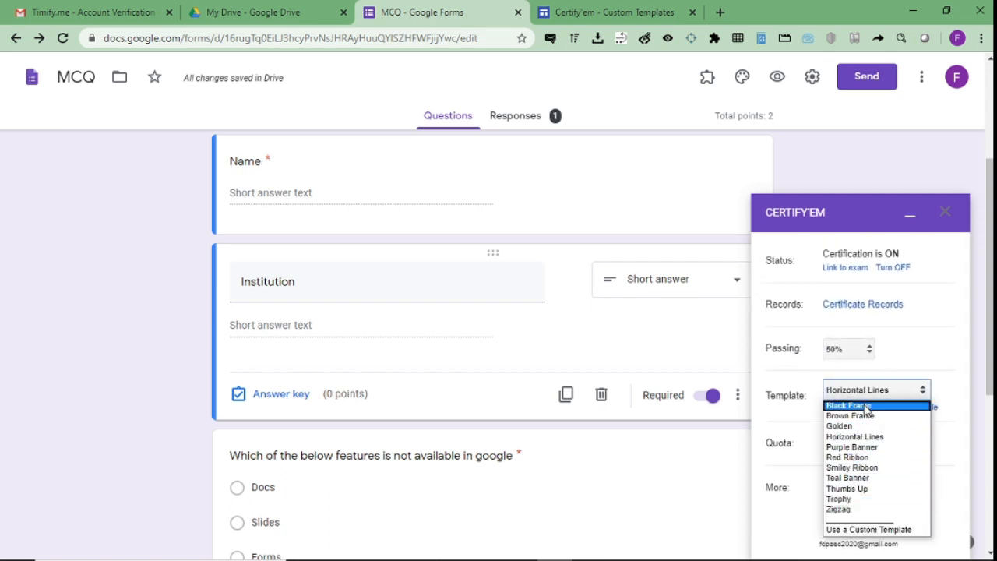
{"action": "left_click", "coordinate": [860, 529]}
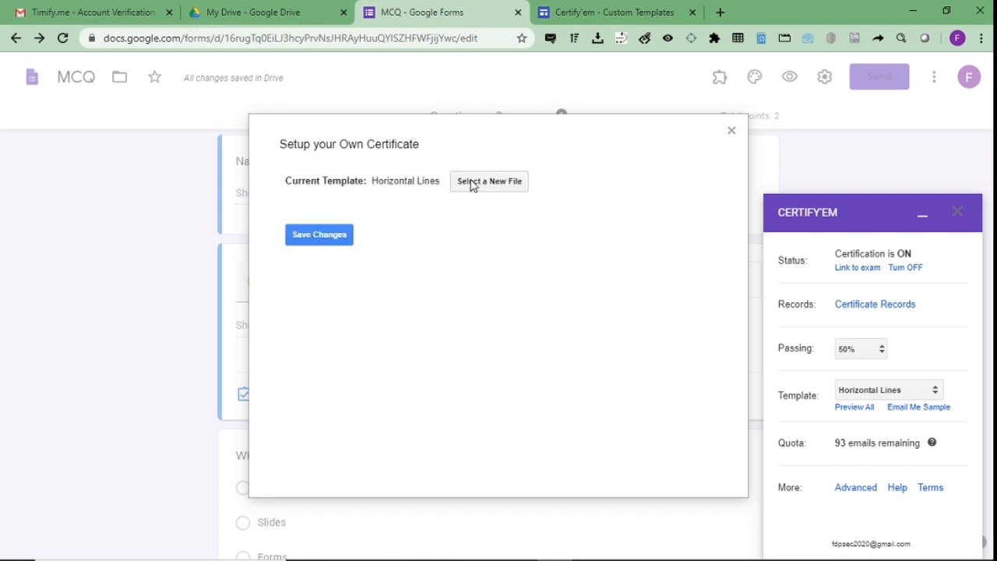
{"action": "left_click", "coordinate": [471, 185]}
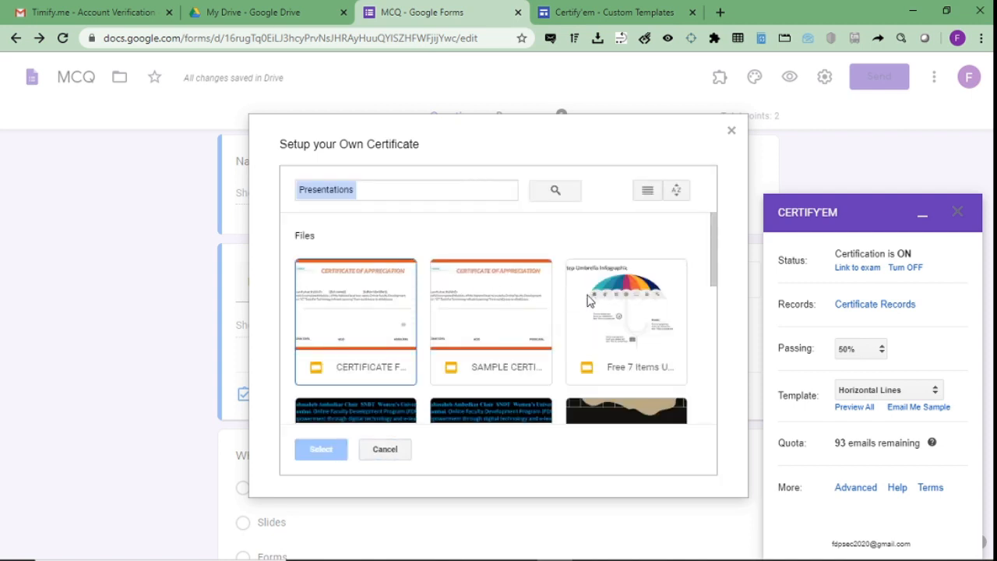
{"action": "double_click", "coordinate": [340, 314]}
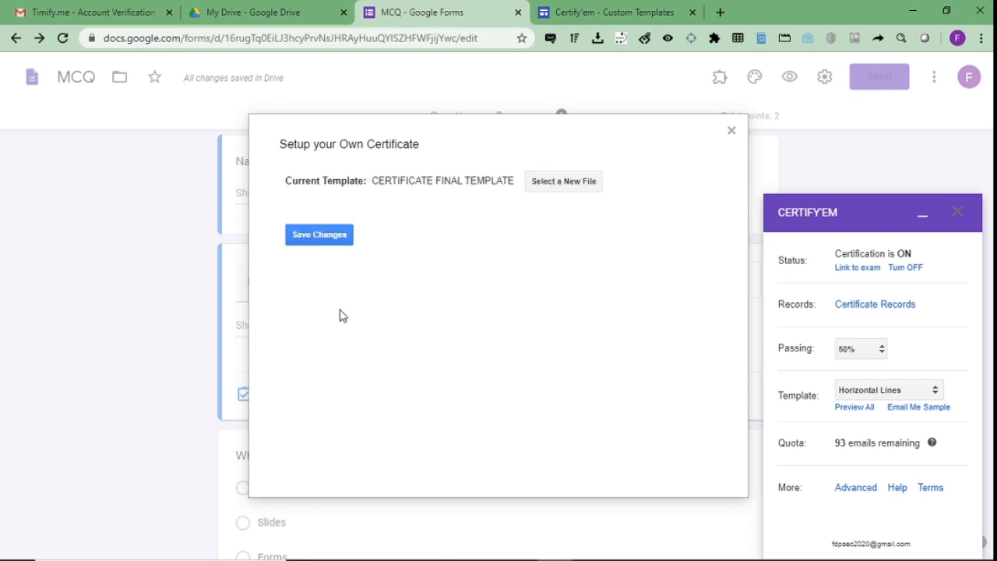
{"action": "left_click", "coordinate": [334, 237]}
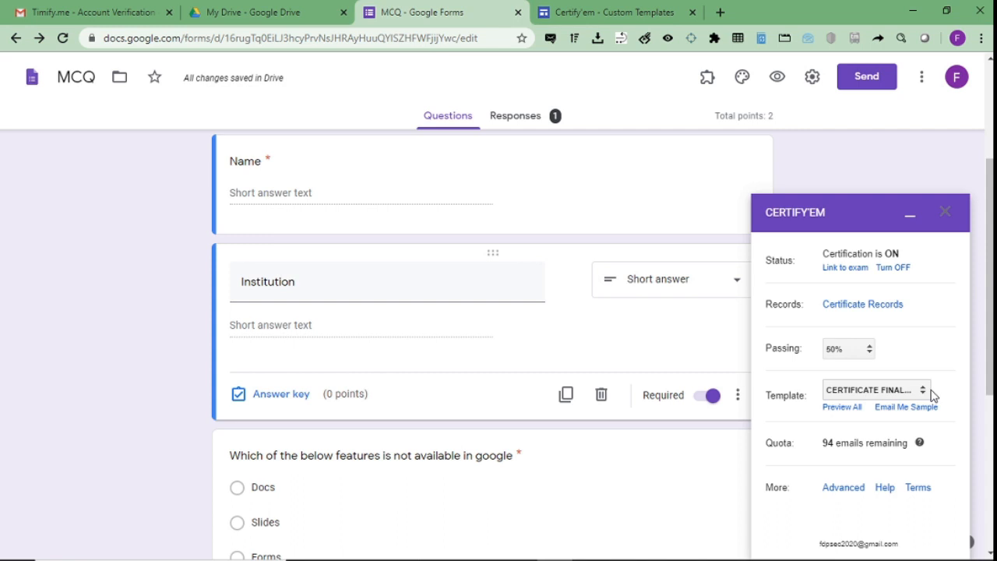
{"action": "left_click", "coordinate": [942, 220]}
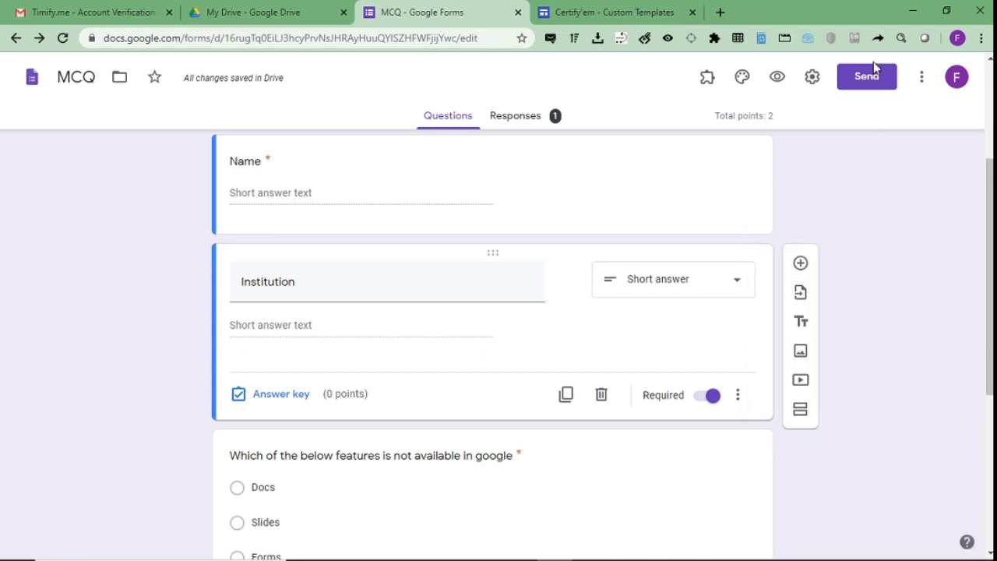
{"action": "left_click", "coordinate": [872, 75]}
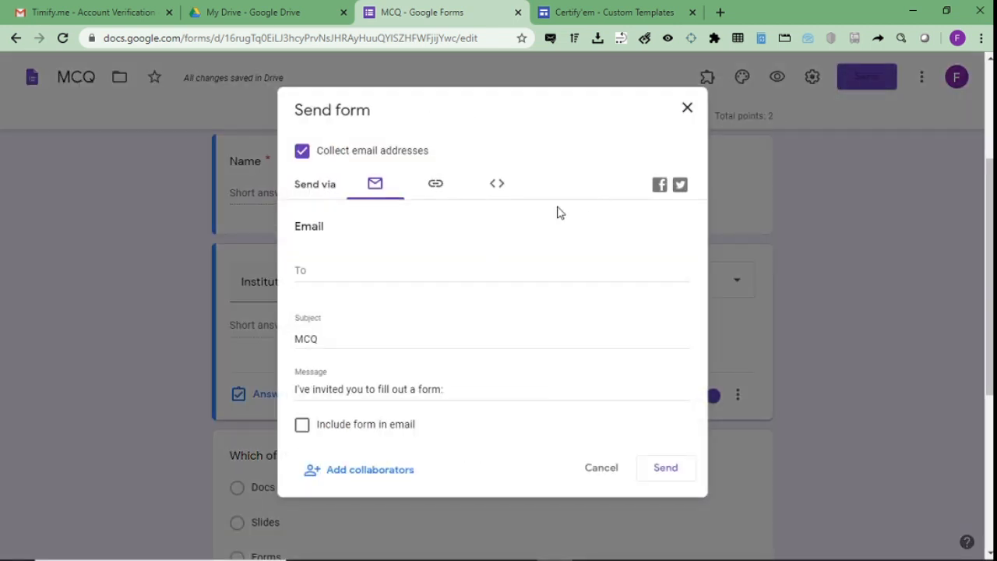
{"action": "left_click", "coordinate": [435, 187]}
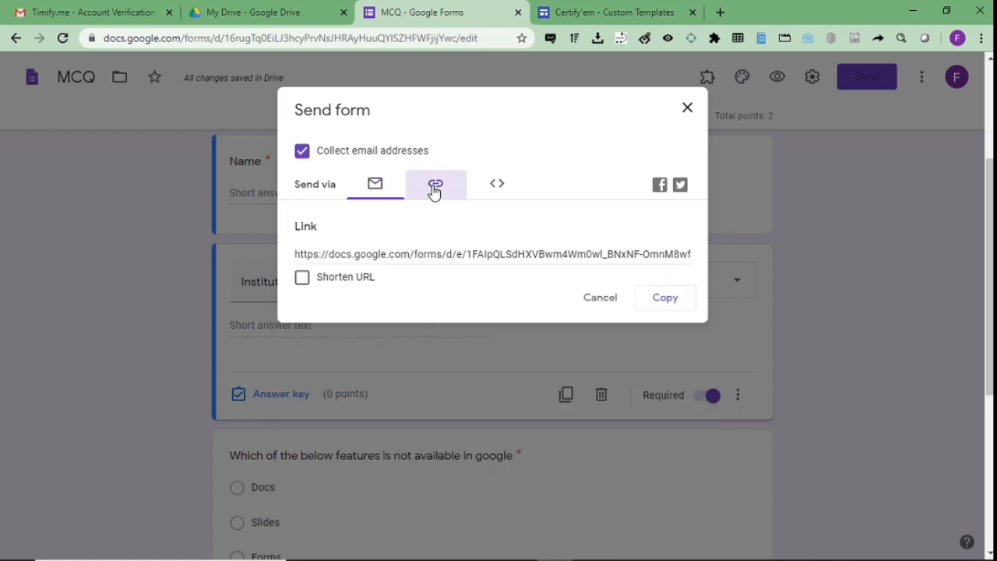
{"action": "left_click", "coordinate": [302, 278]}
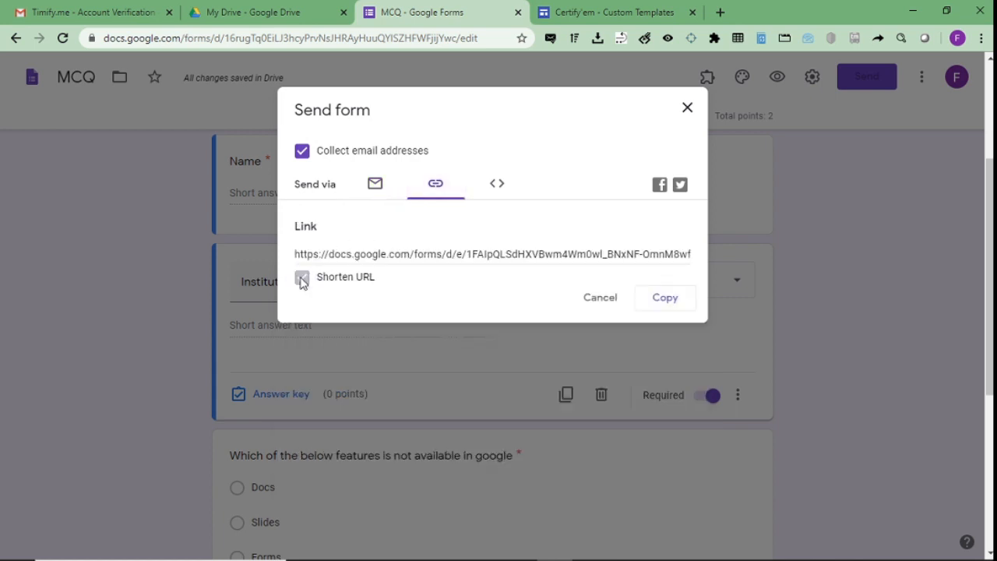
{"action": "left_click", "coordinate": [665, 300]}
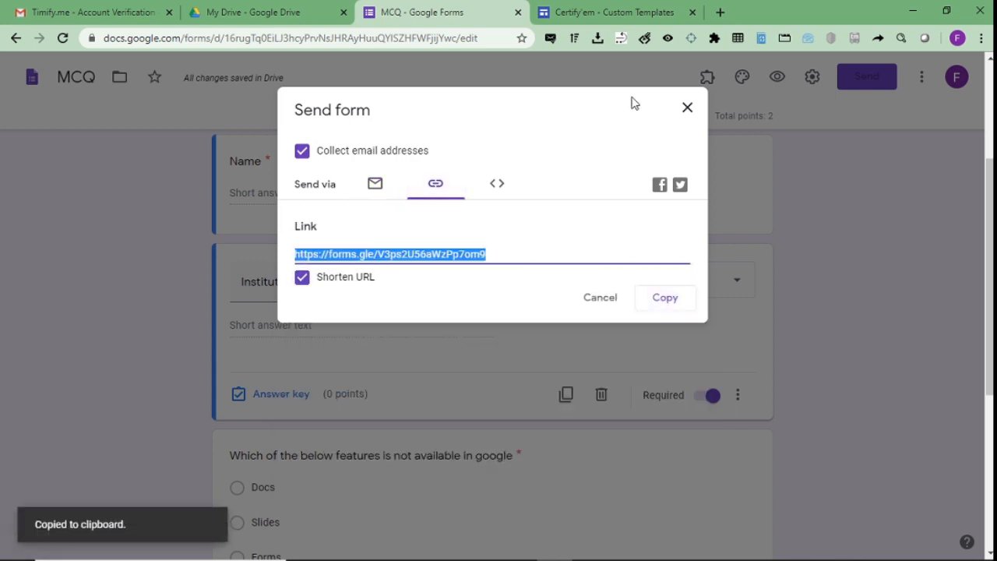
{"action": "left_click", "coordinate": [724, 12]}
{"action": "key", "text": "ctrl+v"}
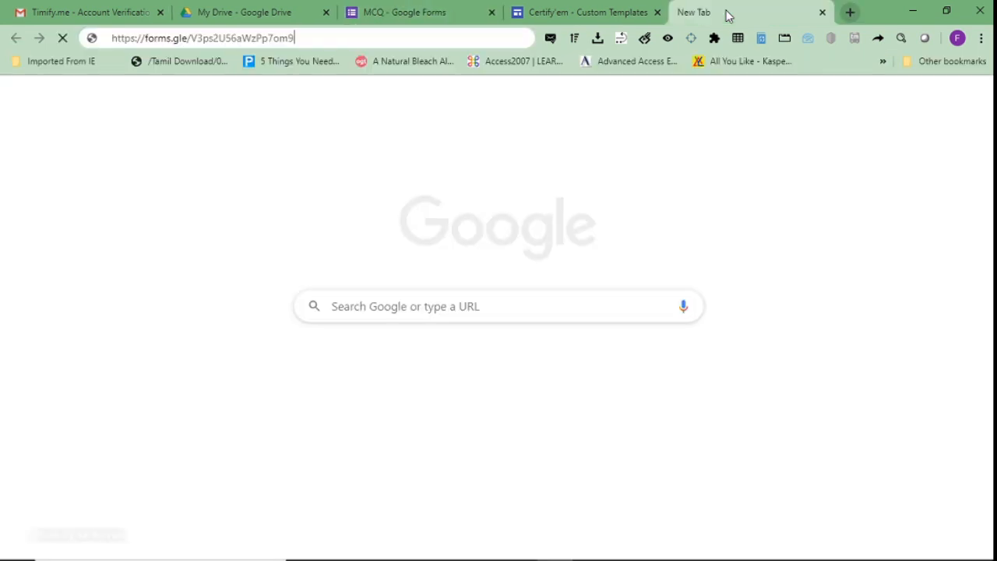
- Load the live quiz and fill in the respondent's email address and name
{"action": "key", "text": "Return"}
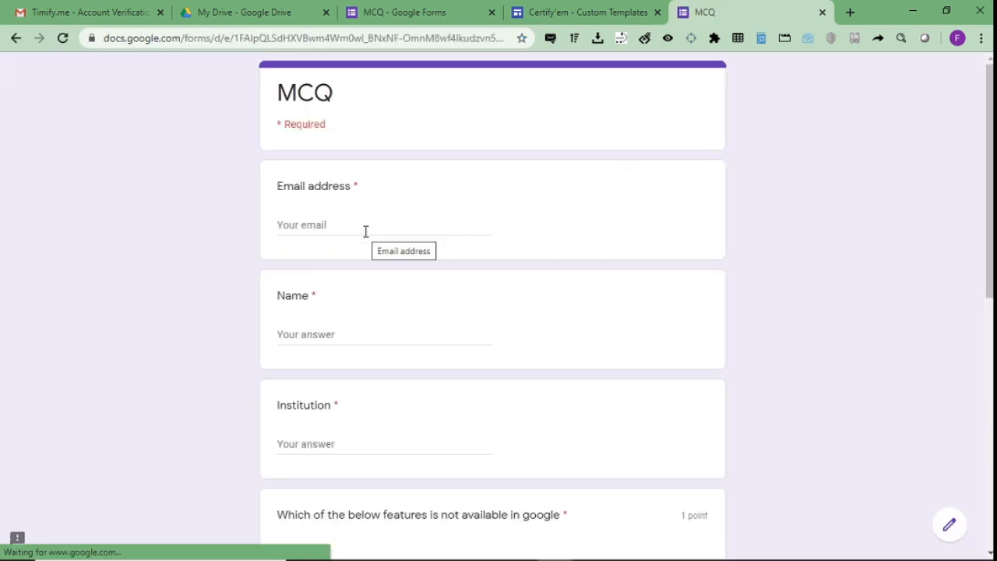
{"action": "left_click", "coordinate": [346, 224]}
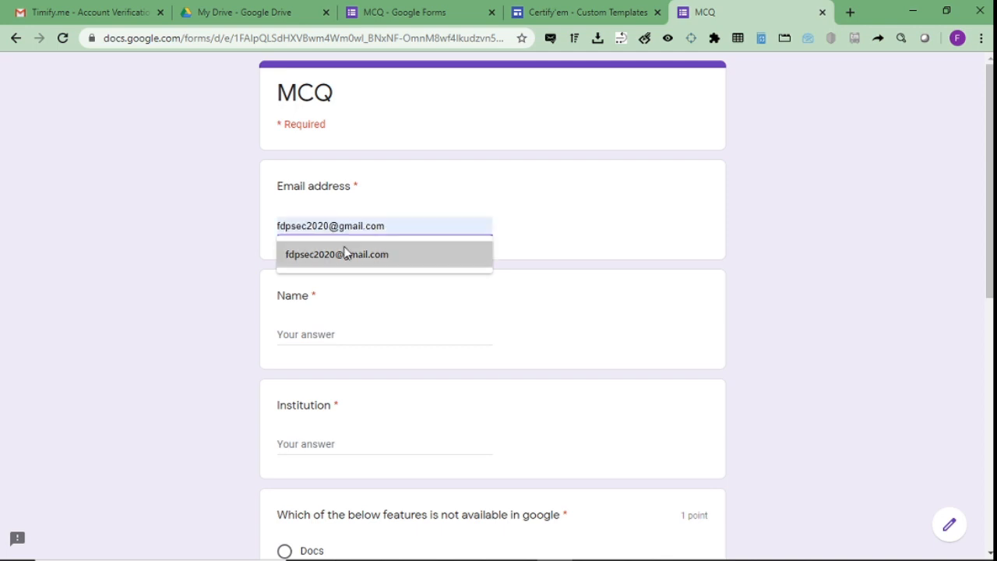
{"action": "left_click", "coordinate": [348, 254]}
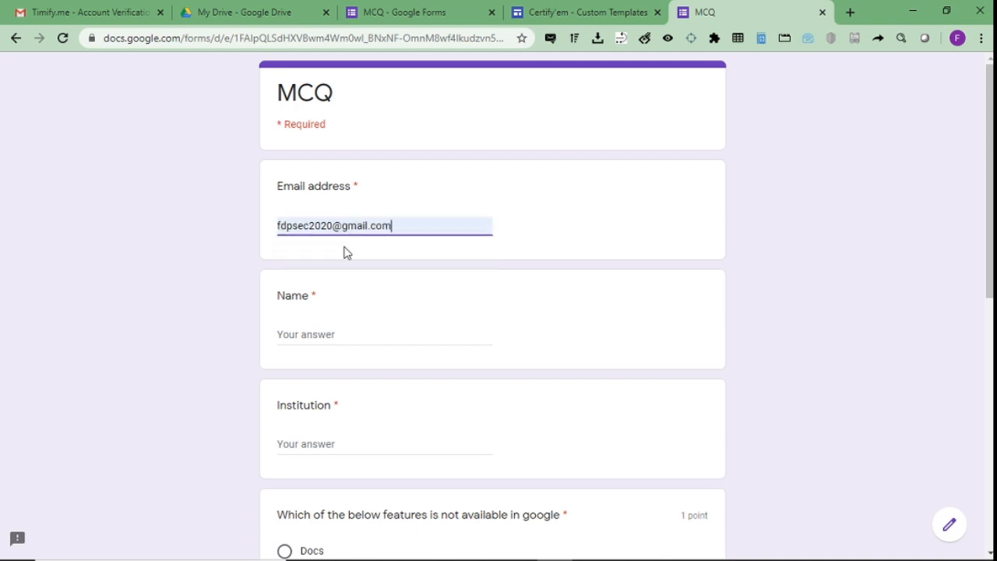
{"action": "left_click", "coordinate": [302, 336]}
{"action": "type", "text": "Chit"}
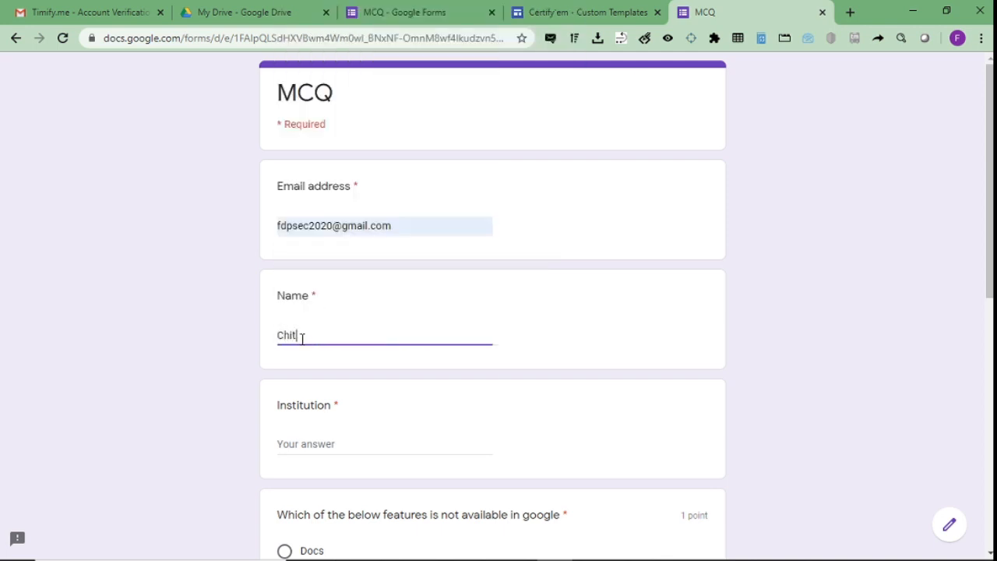
{"action": "type", "text": "hra S"}
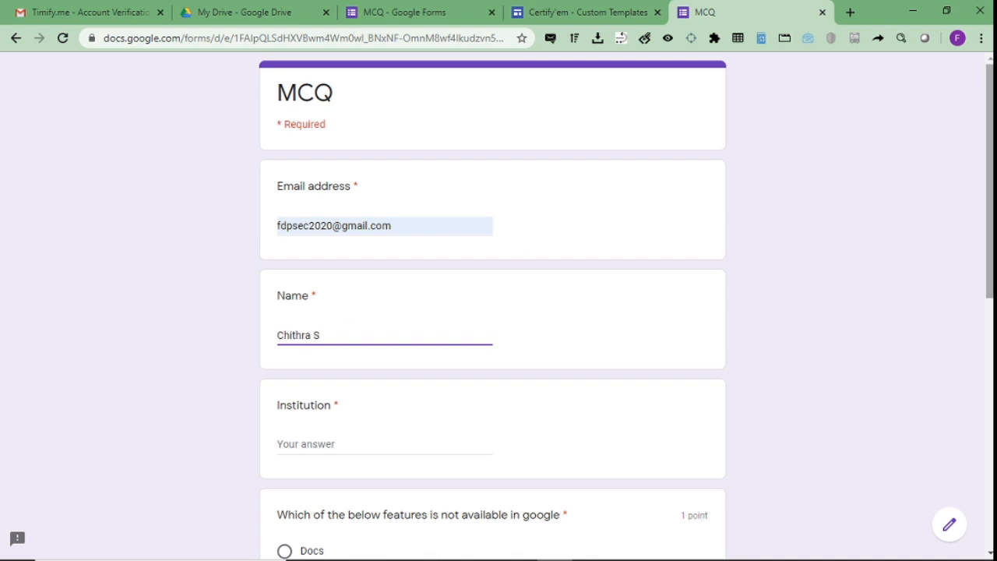
{"action": "scroll", "coordinate": [371, 240], "scroll_direction": "down", "scroll_amount": 3}
- Enter 'Saveetha Engineering College' as the institution, answer Talk and Add ons, and submit
{"action": "left_click", "coordinate": [295, 242]}
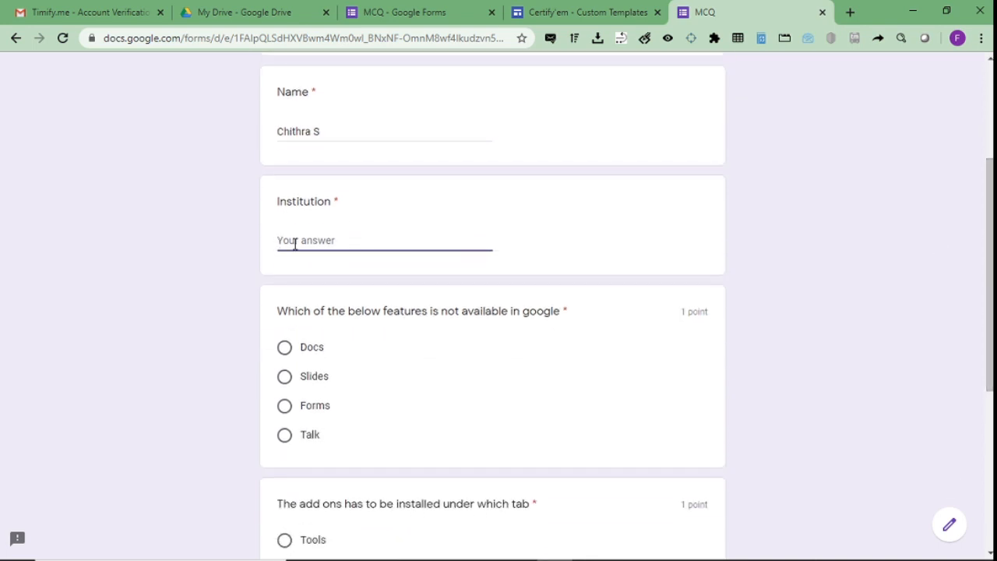
{"action": "type", "text": "Saveetha Enginee"}
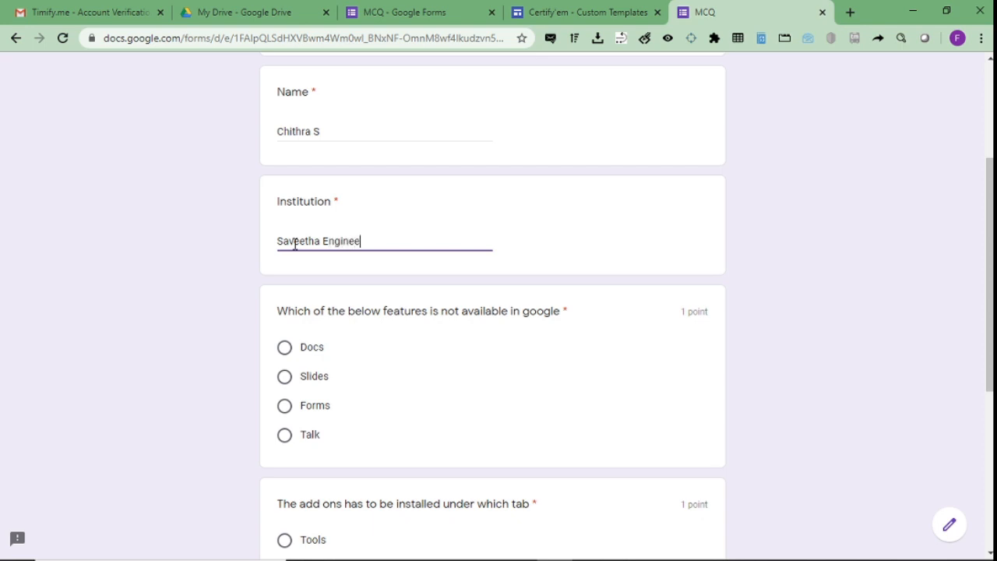
{"action": "type", "text": "ring College"}
{"action": "scroll", "coordinate": [675, 306], "scroll_direction": "down", "scroll_amount": 2}
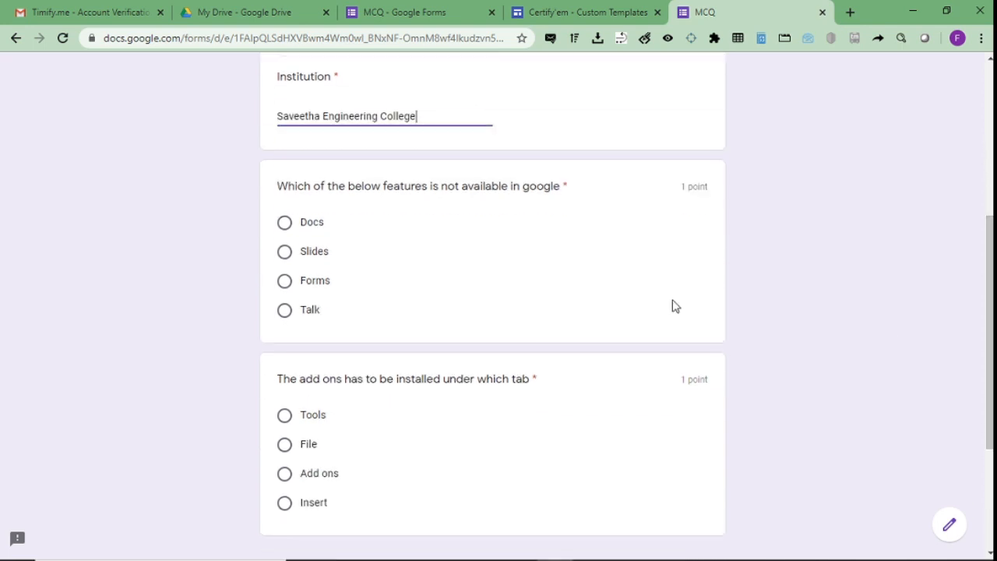
{"action": "left_click", "coordinate": [311, 310]}
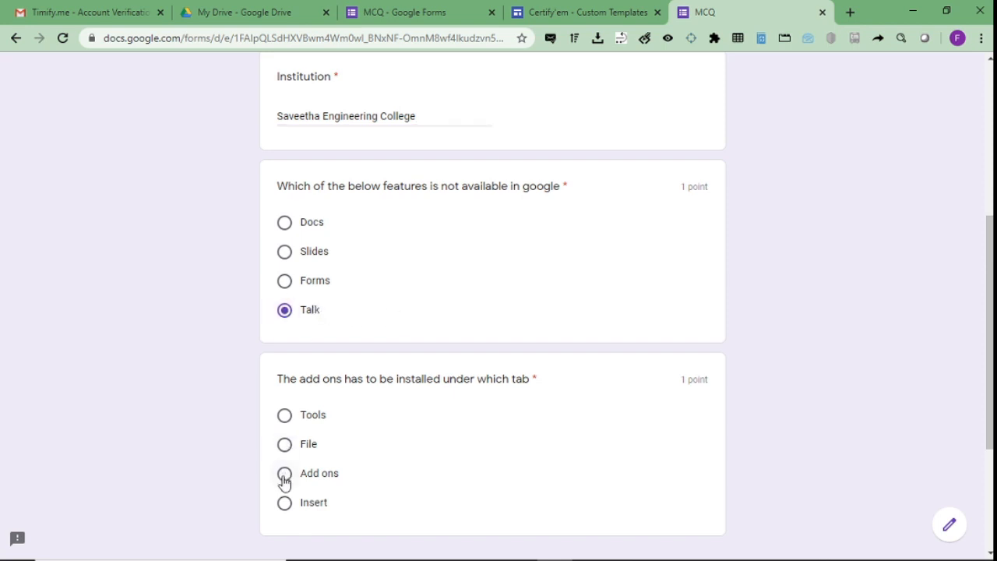
{"action": "left_click", "coordinate": [285, 475]}
{"action": "scroll", "coordinate": [322, 436], "scroll_direction": "down", "scroll_amount": 3}
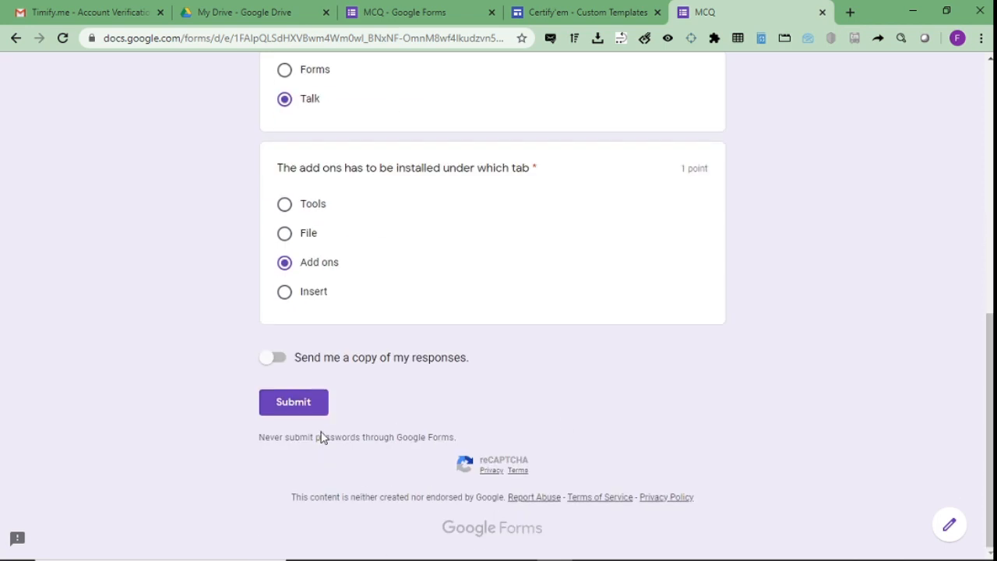
{"action": "left_click", "coordinate": [310, 411]}
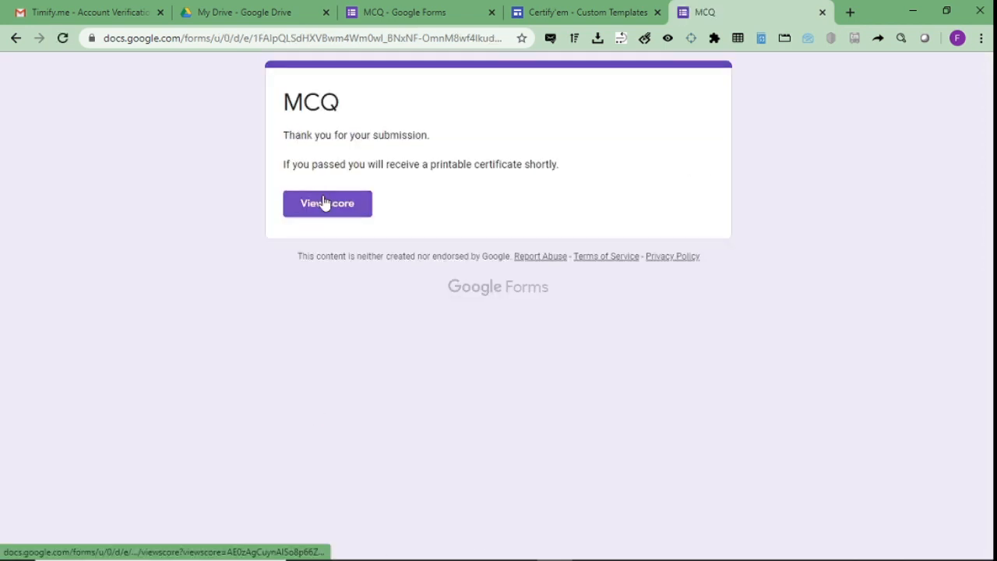
- Check the response's 2/2 score, then go to the Gmail tab
{"action": "left_click", "coordinate": [325, 202]}
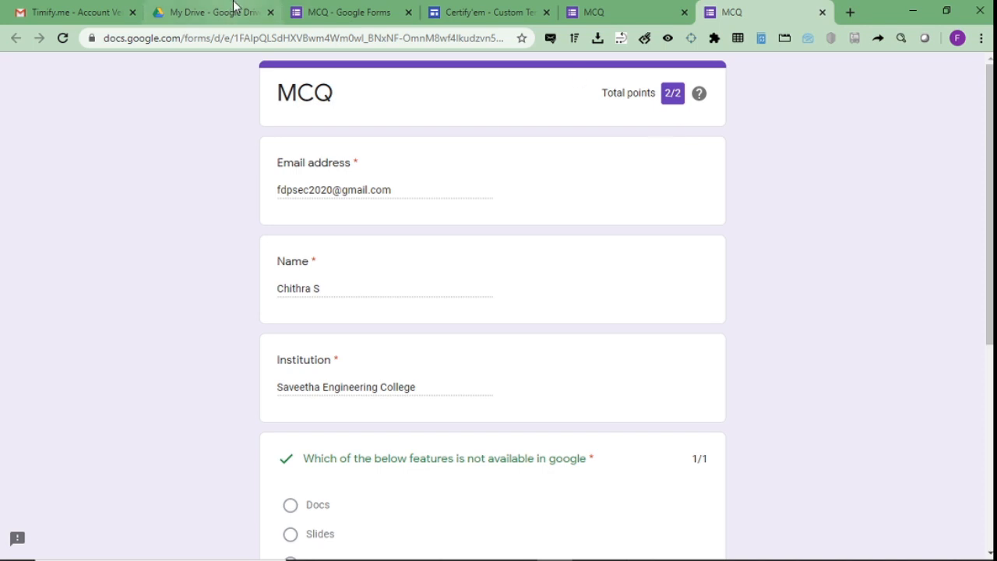
{"action": "left_click", "coordinate": [125, 11]}
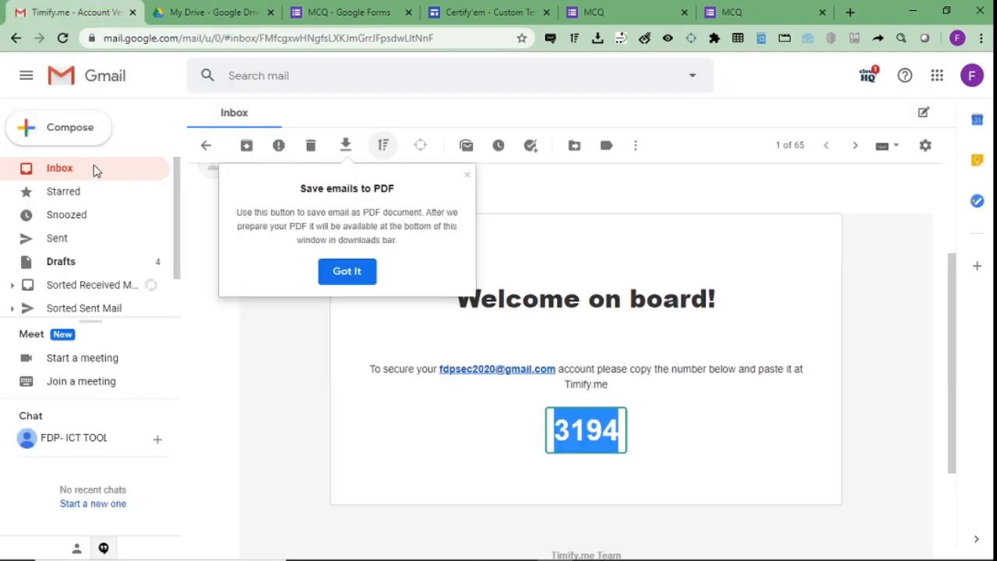
- Look over the Gmail inbox for the certificate, then return to the scored MCQ response tab
{"action": "left_click", "coordinate": [93, 170]}
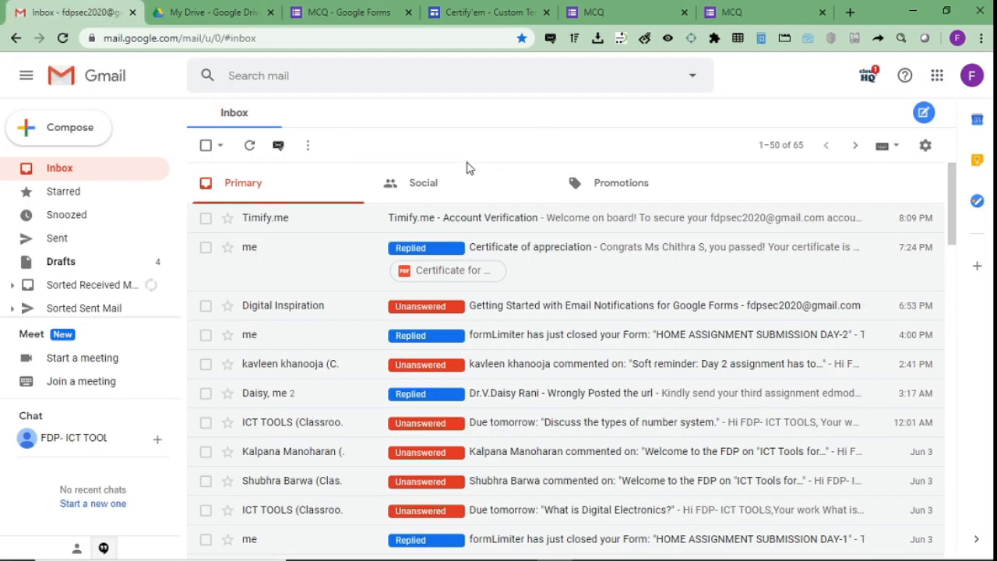
{"action": "left_click", "coordinate": [769, 7]}
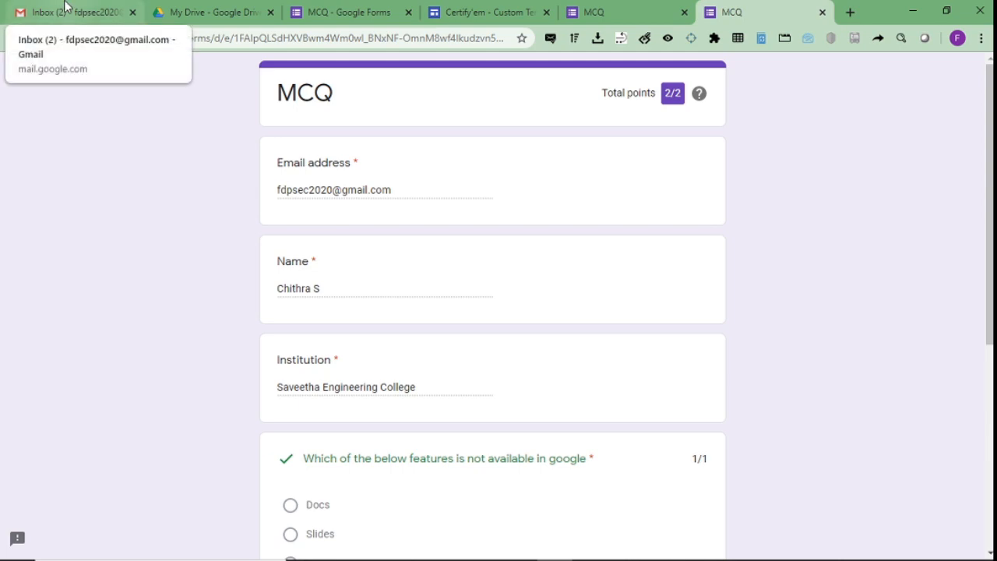
- Open the Certificate of appreciation email in Gmail and preview its PDF through to the Thank You slide
{"action": "left_click", "coordinate": [66, 7]}
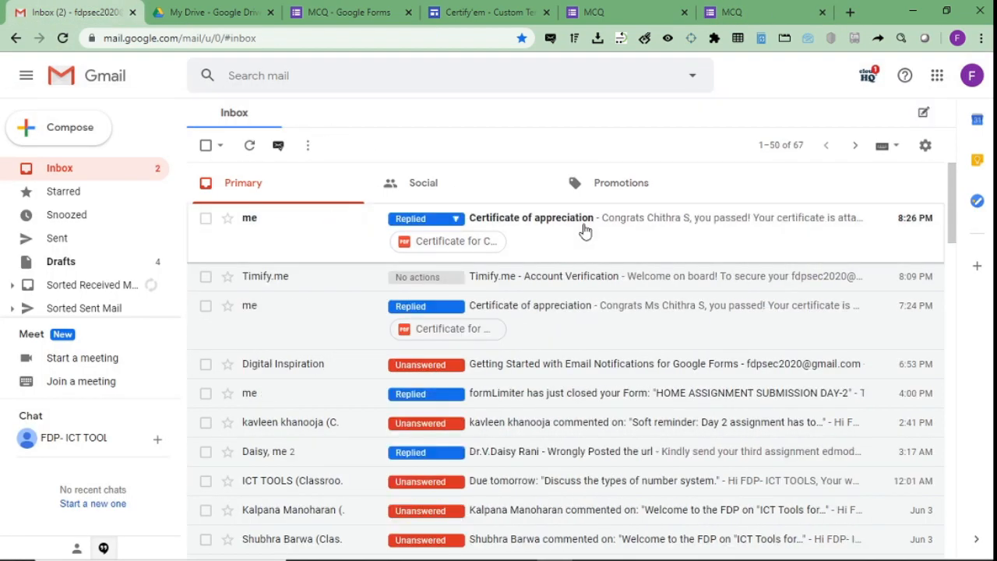
{"action": "left_click", "coordinate": [585, 232]}
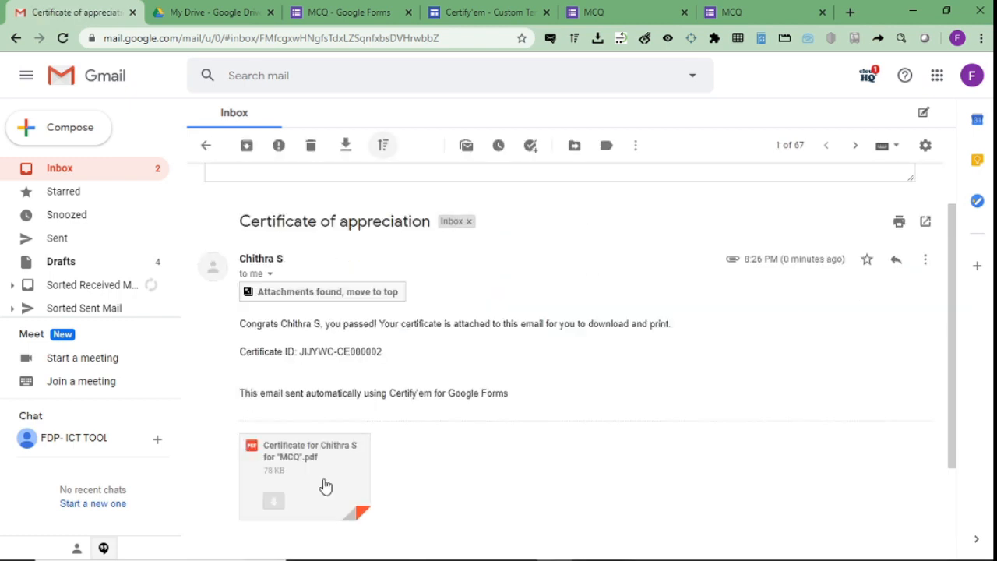
{"action": "left_click", "coordinate": [312, 459]}
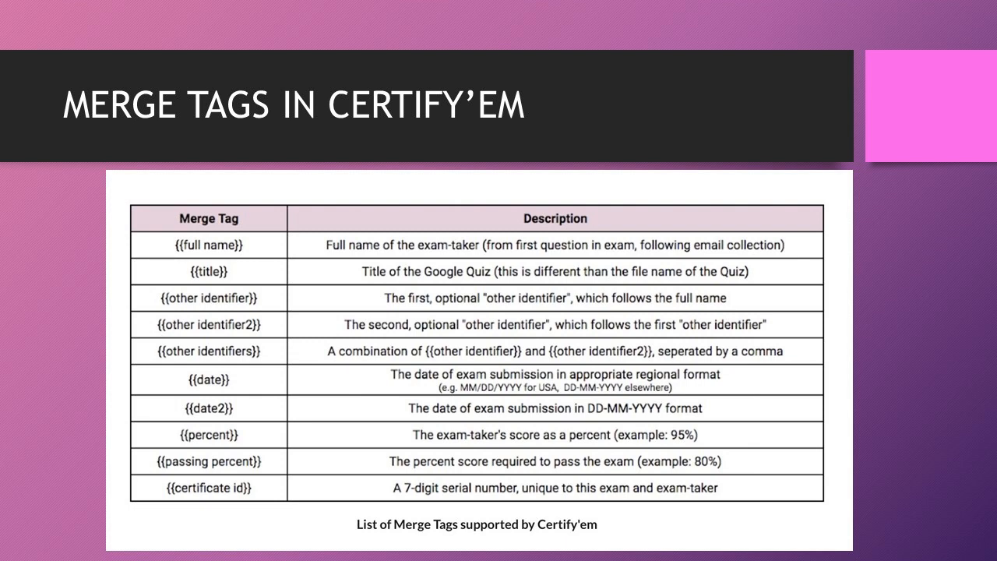
{"action": "key", "text": "Right"}
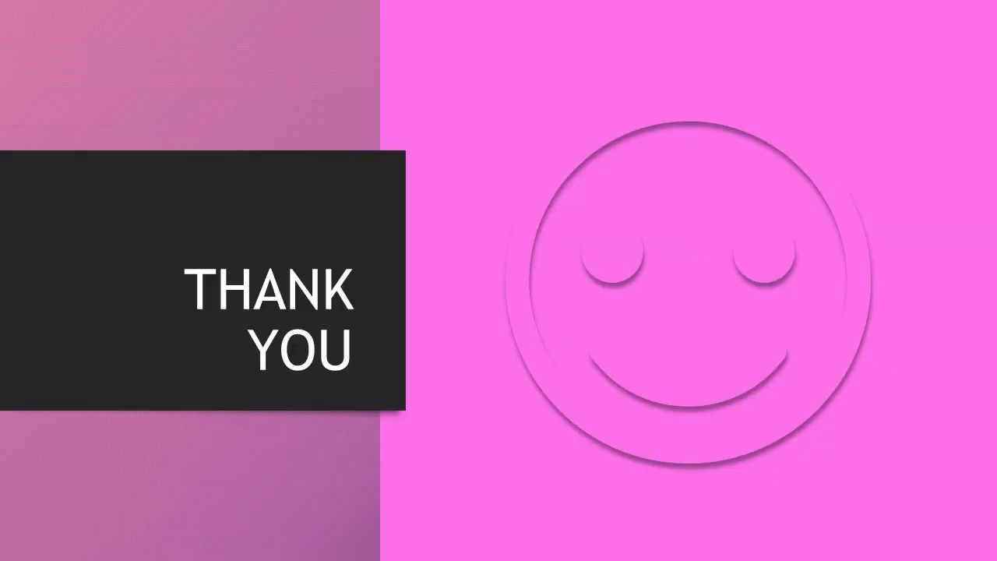